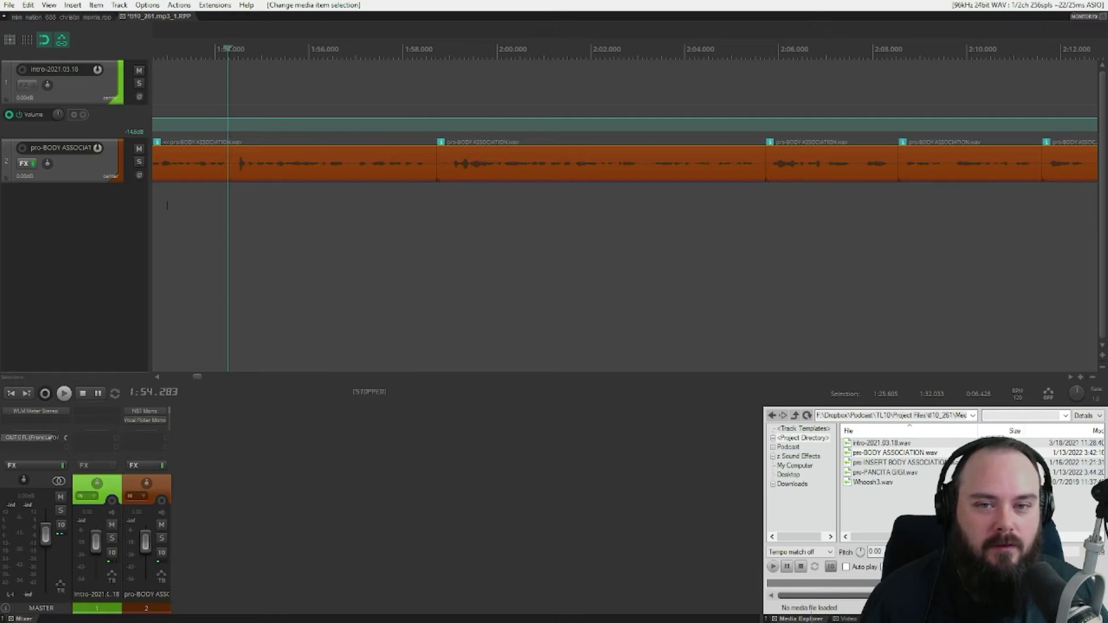
Step: Play the podcast around 1:55–1:56 to locate the repeated phrase
key("space")
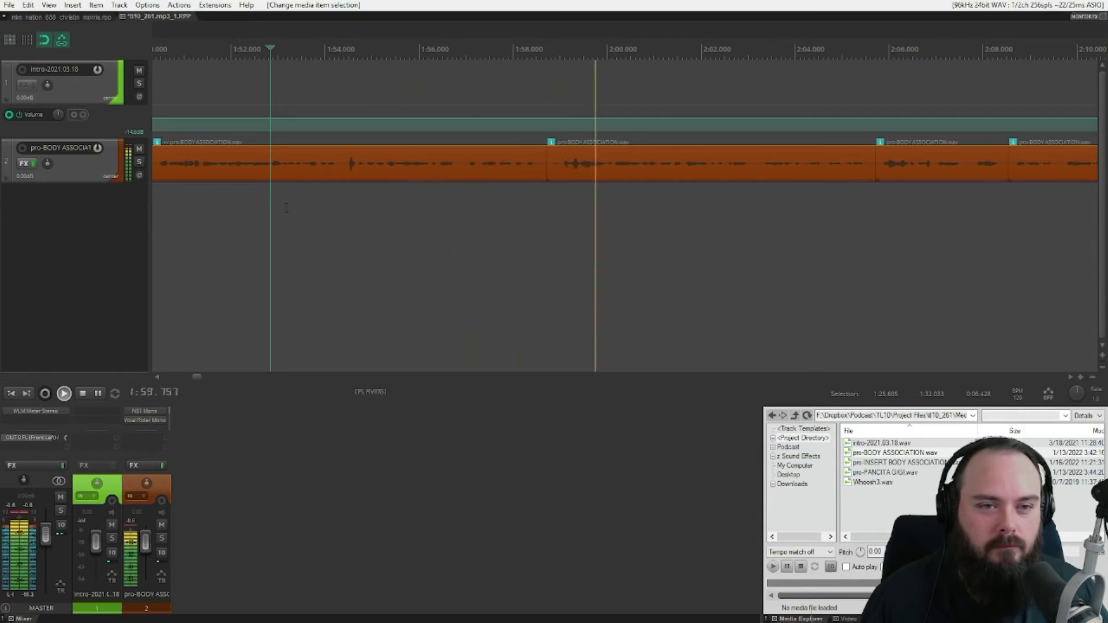
key("space")
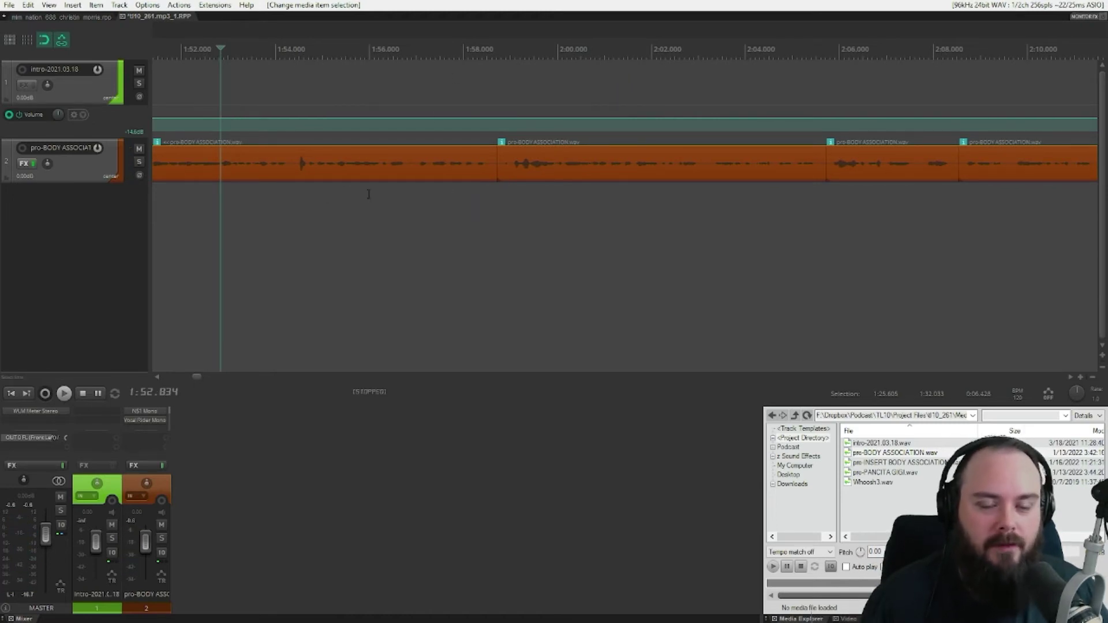
left_click(387, 198)
key("space")
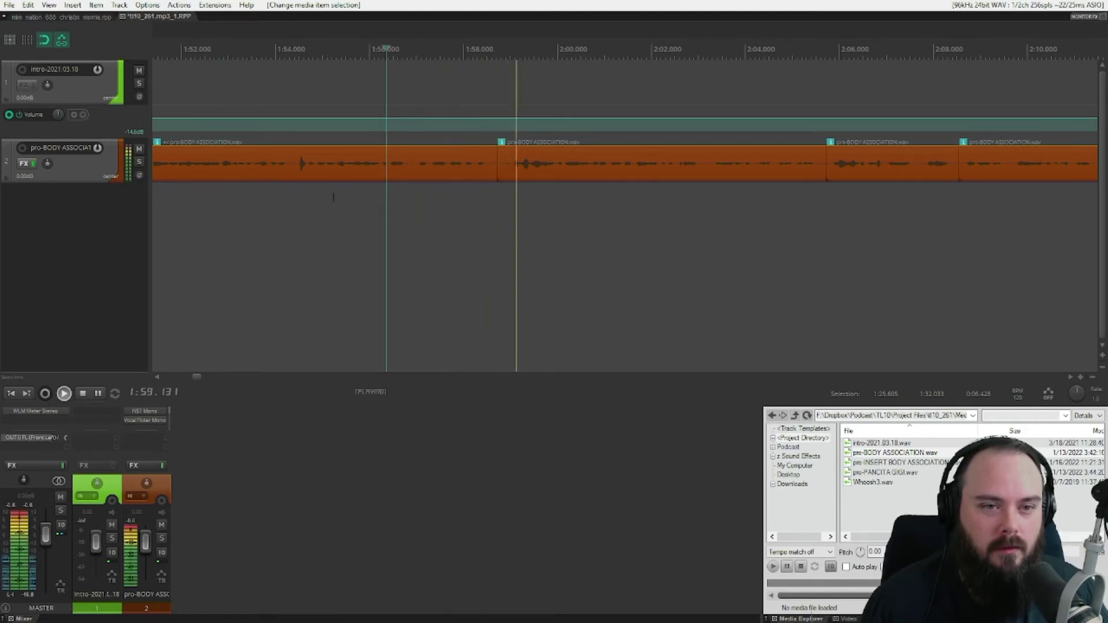
left_click(314, 197)
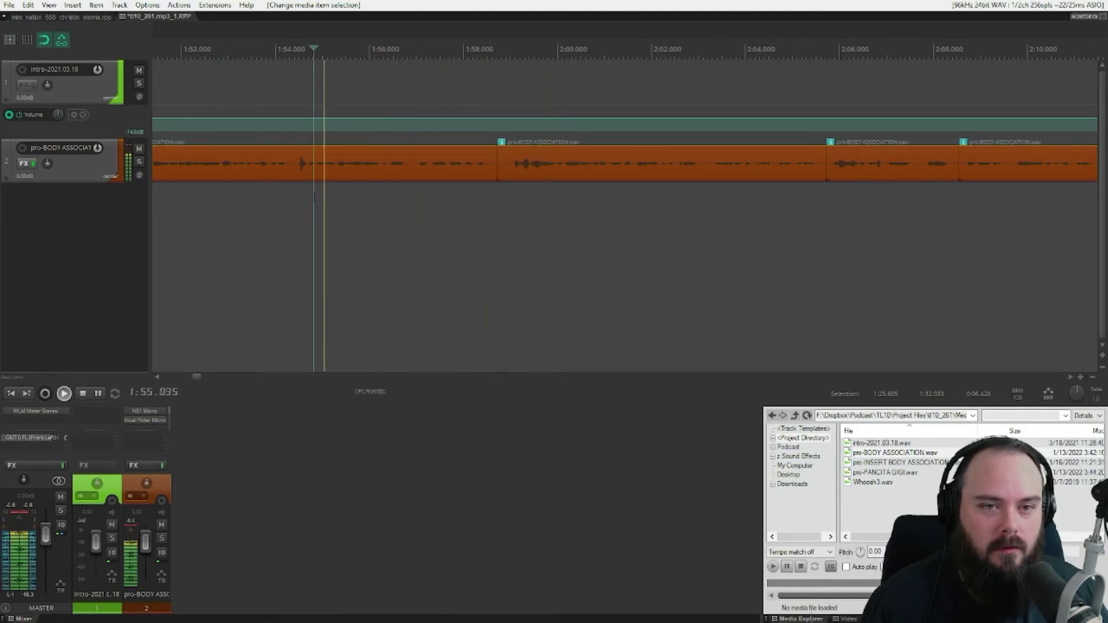
left_click(337, 173)
key("space")
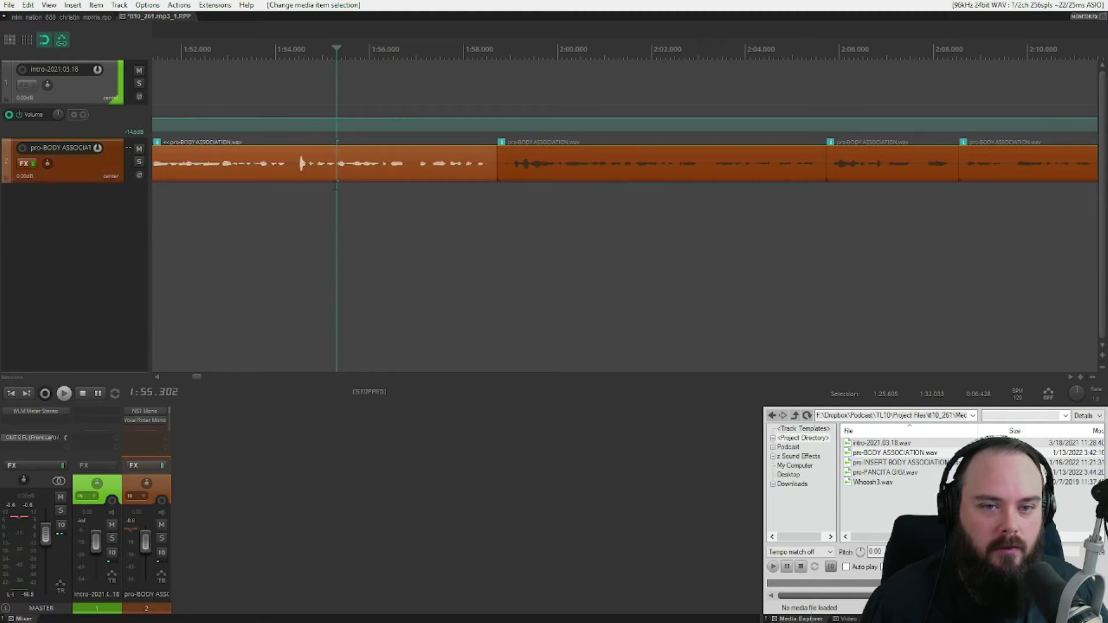
Step: Select the repeated phrase from 1:55.252 to 1:58.886 and preview playback skipping it
left_click_drag(337, 186, 504, 186)
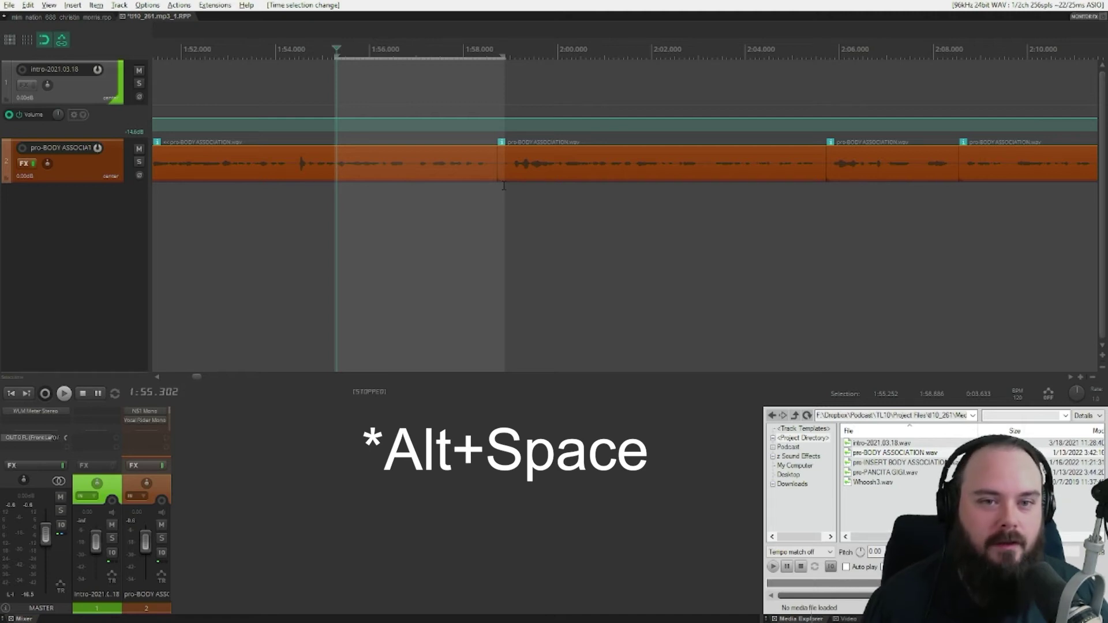
left_click(270, 198)
key("alt+space")
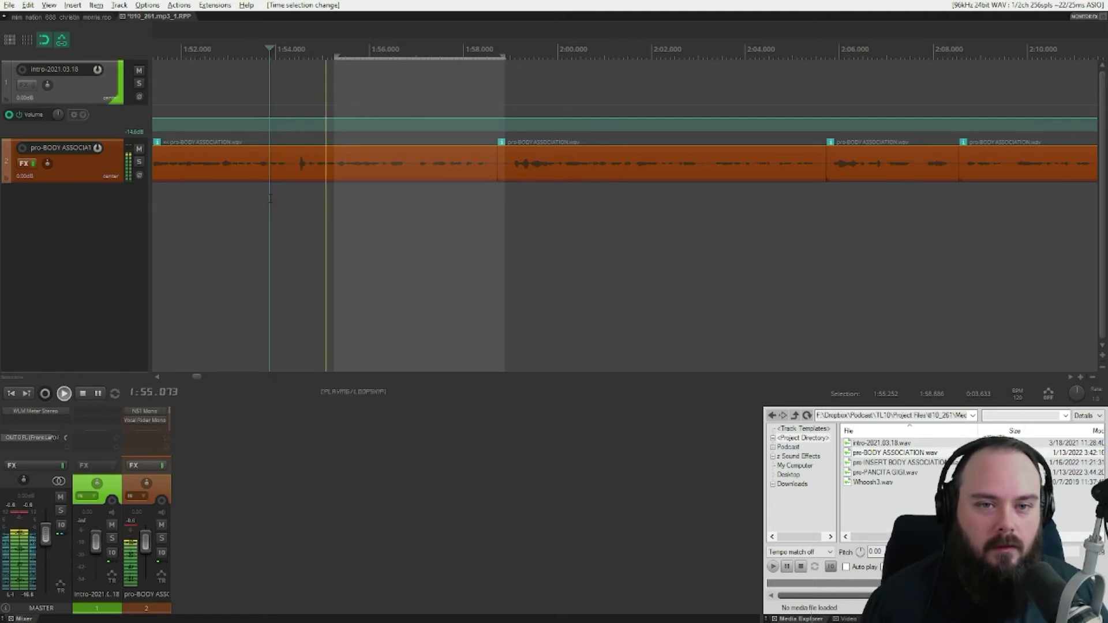
key("space")
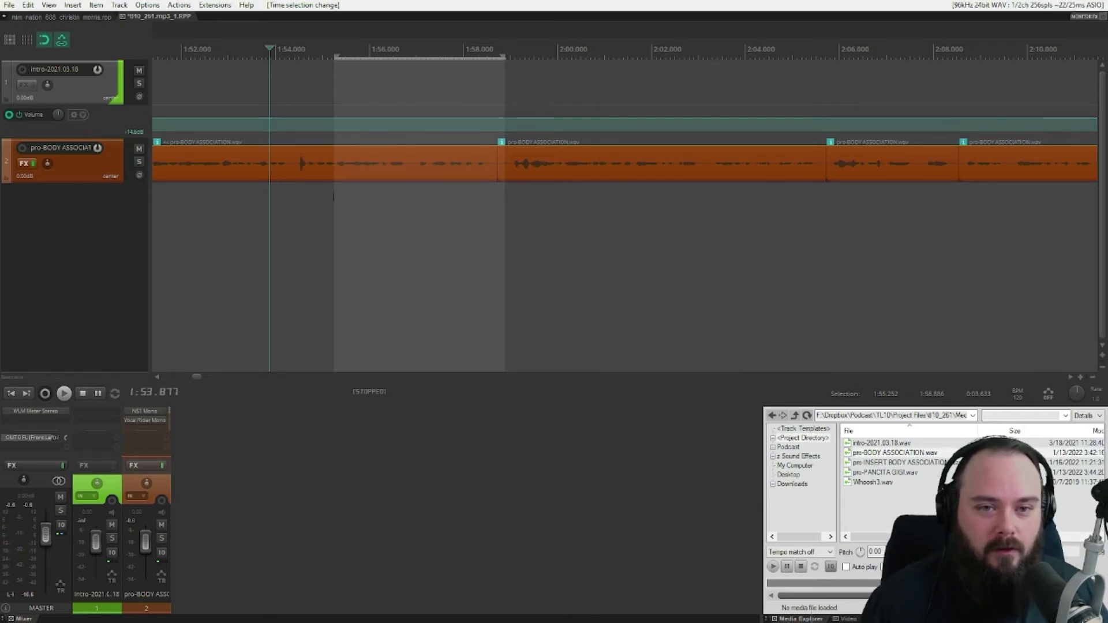
Step: Widen the selection to about 1:55.0–1:59.009 and preview again from 1:53.9
left_click_drag(334, 198, 326, 195)
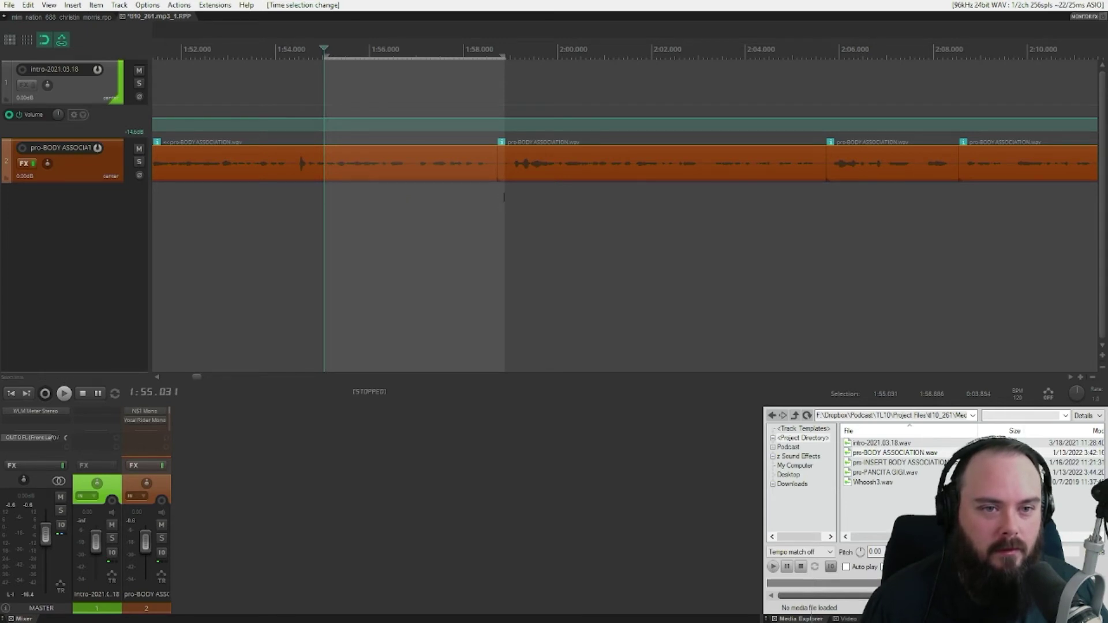
left_click_drag(505, 197, 511, 198)
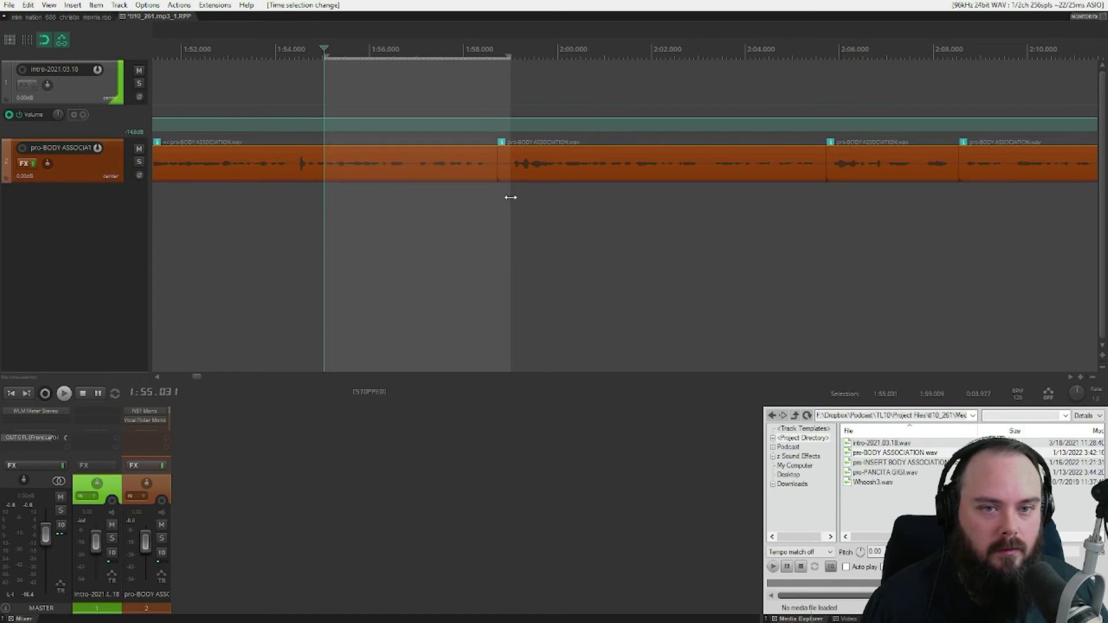
left_click(272, 214)
key("space")
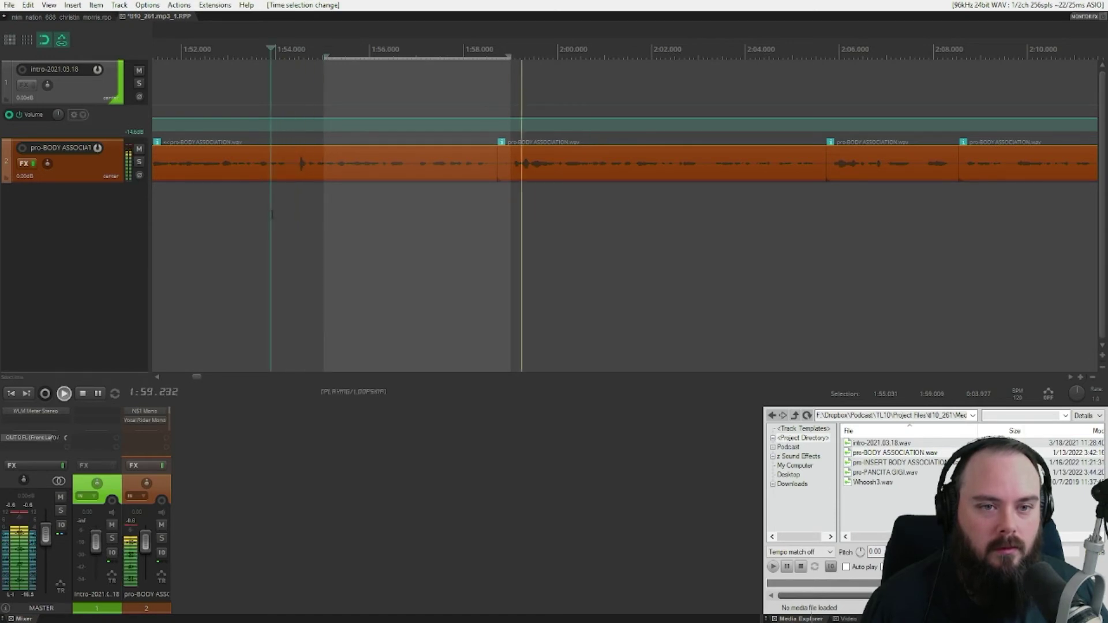
key("space")
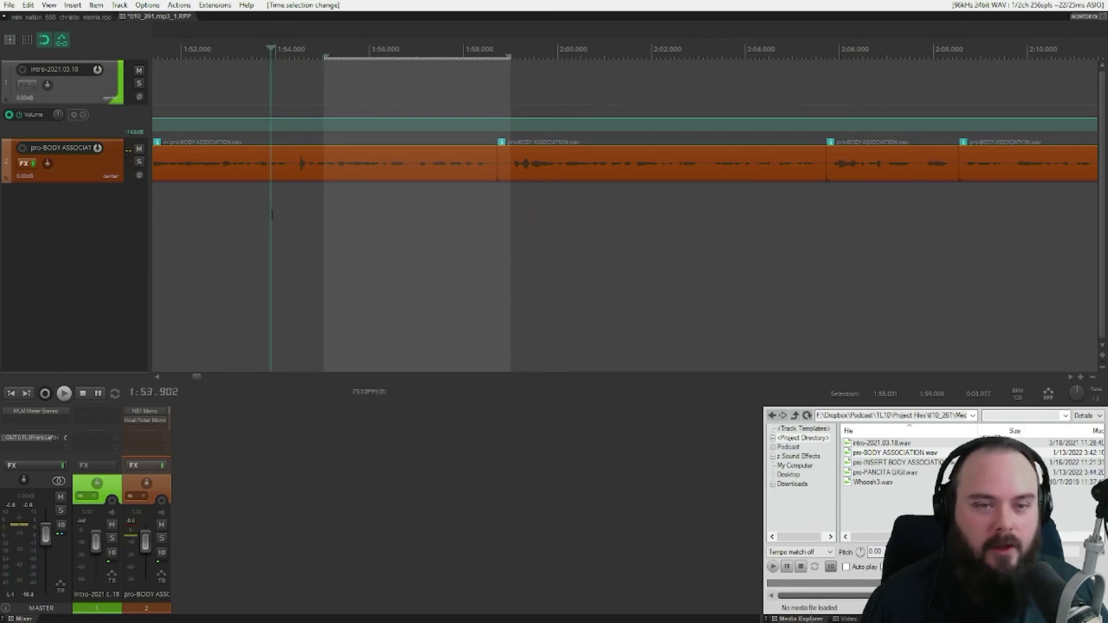
Step: Ripple-delete the selected phrase and play back the edited passage
key("Delete")
key("space")
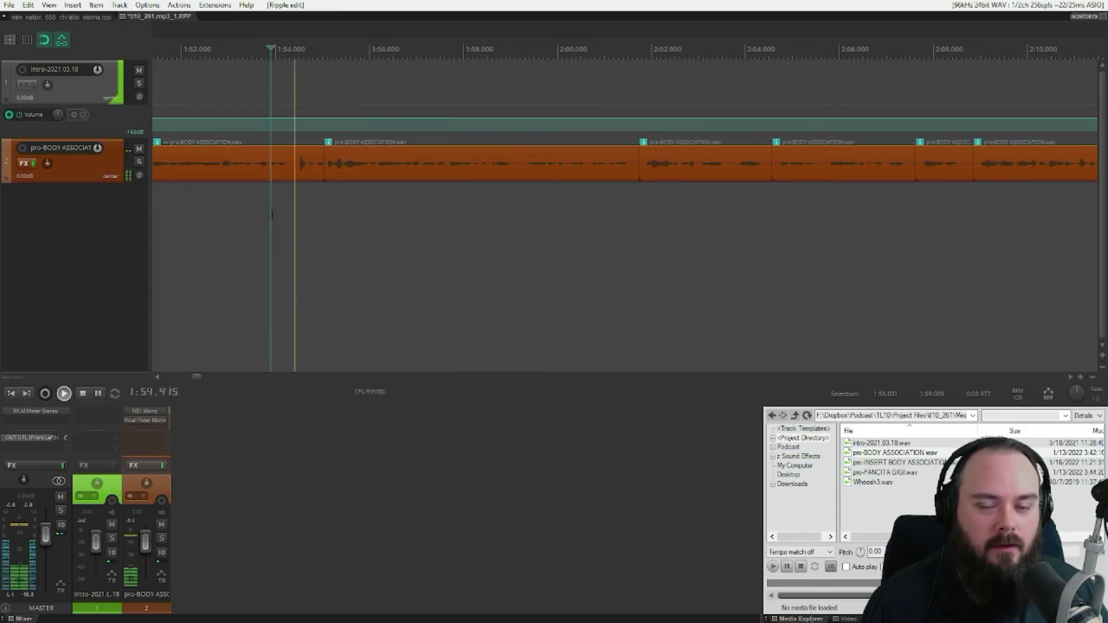
key("space")
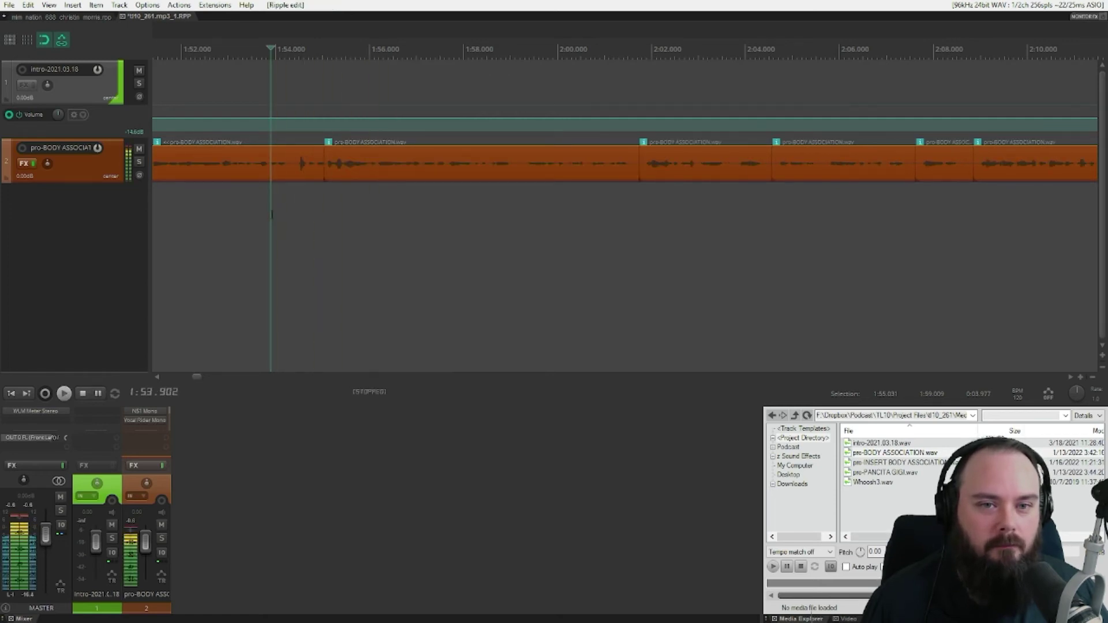
key("space")
key("space")
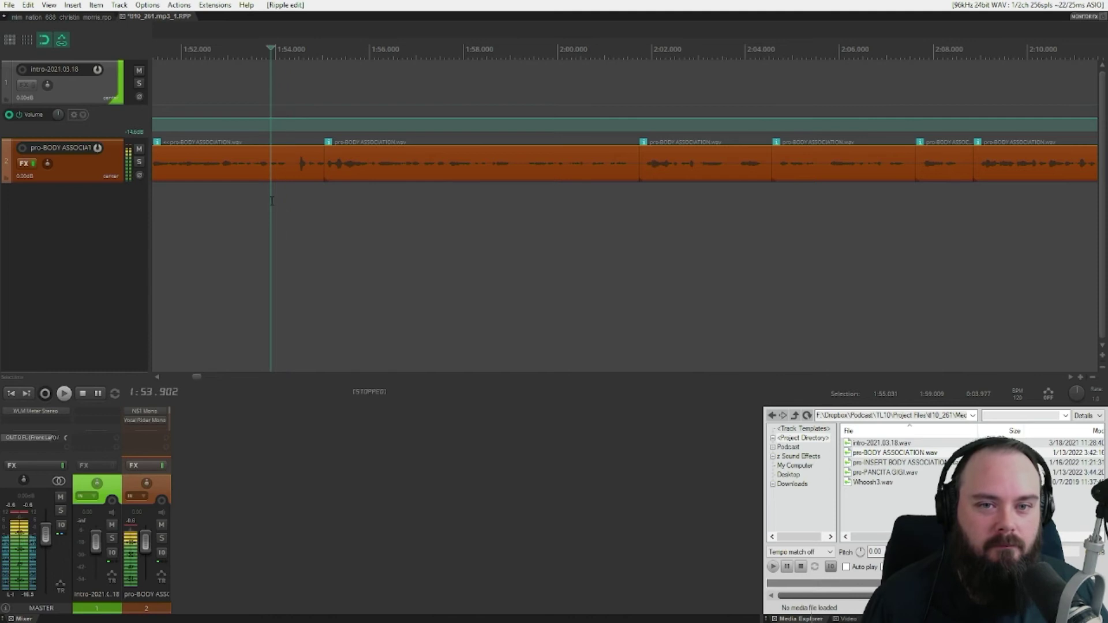
Step: Select a new span from 1:54.405 to 1:56.050 and preview playback skipping it
left_click_drag(294, 190, 373, 190)
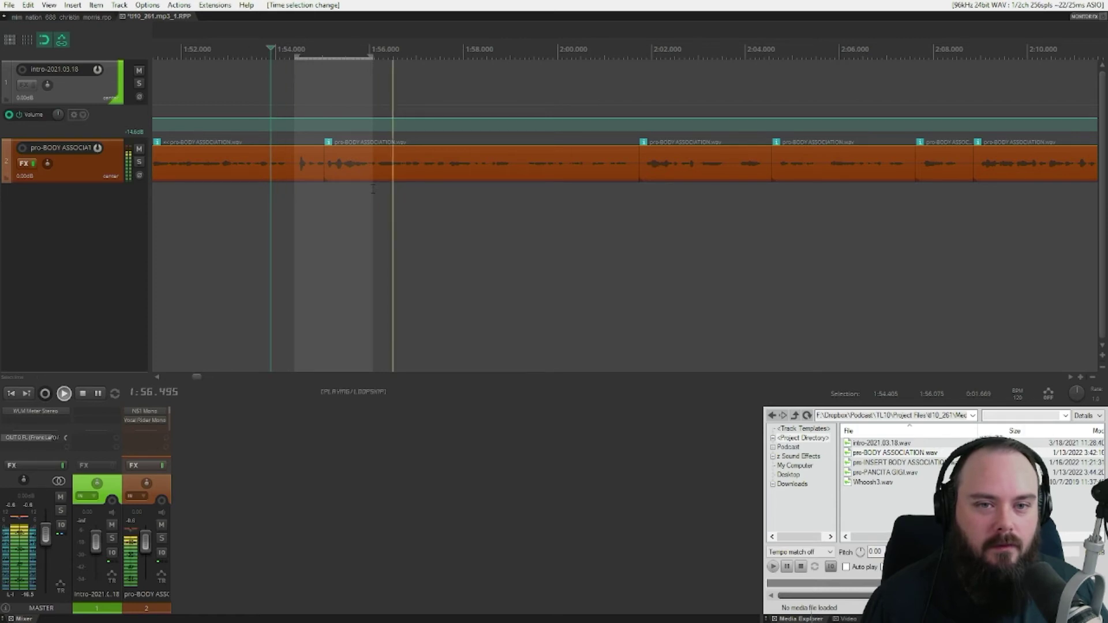
key("space")
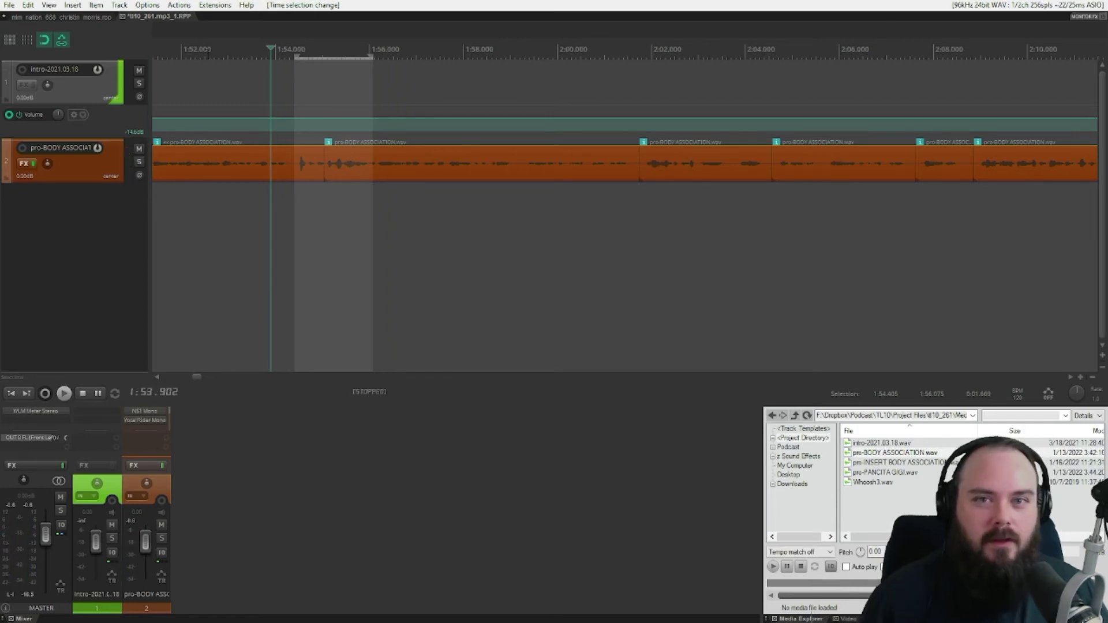
left_click(182, 6)
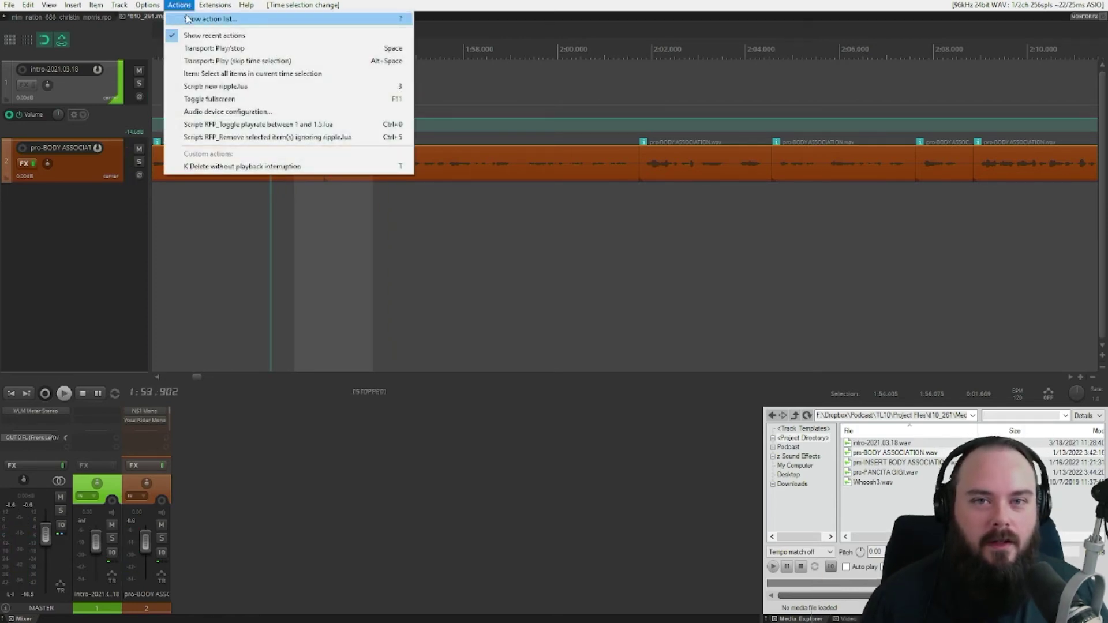
left_click(233, 178)
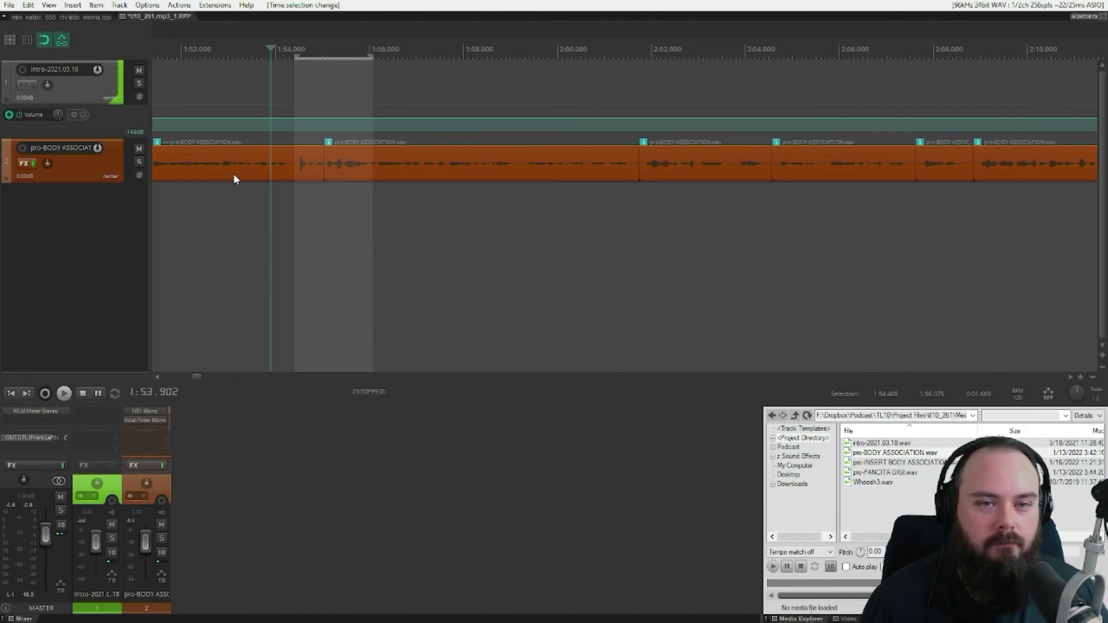
key("question")
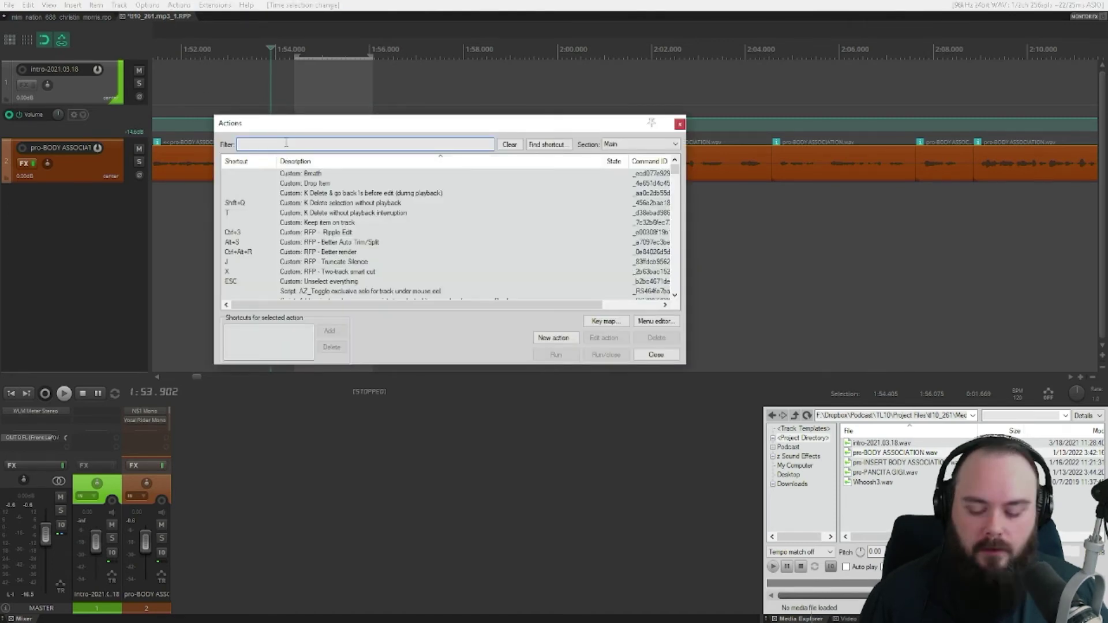
type("pl")
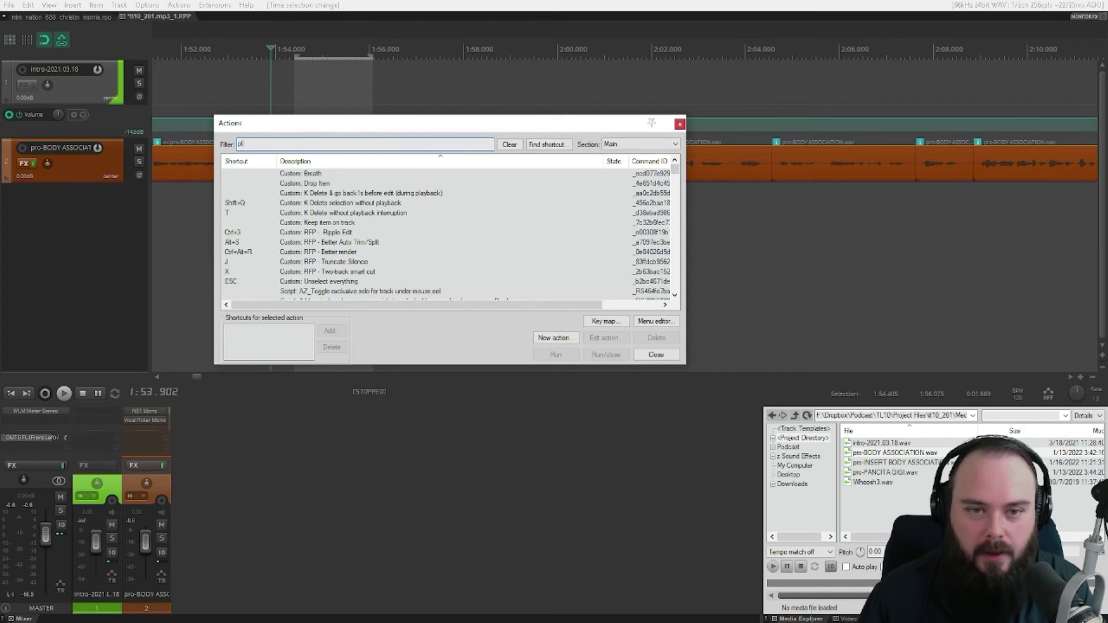
type("ay s")
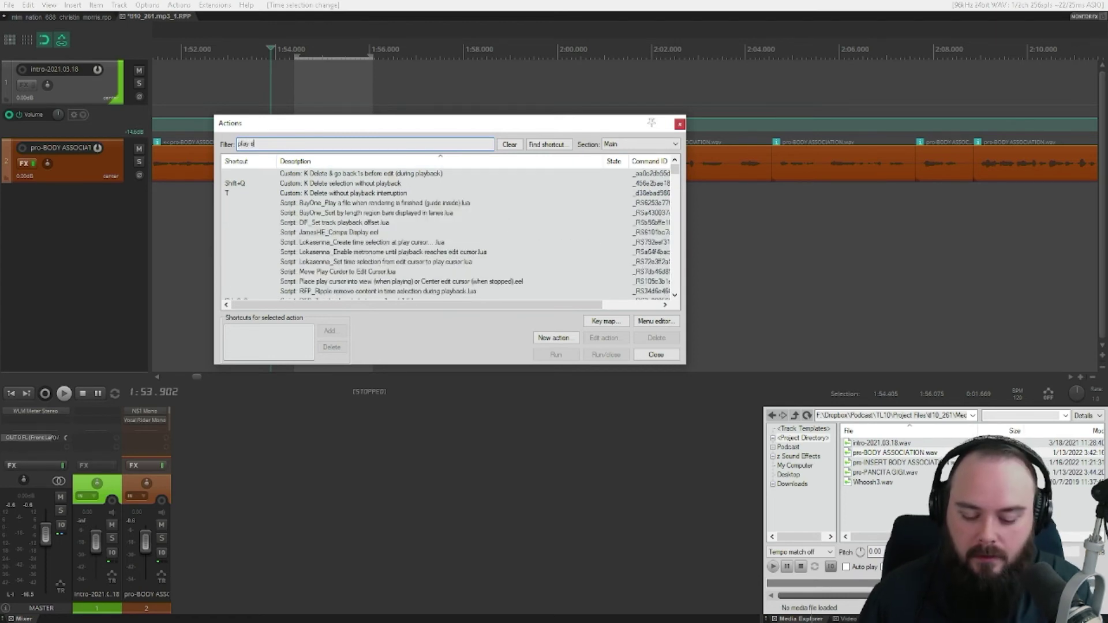
type("kip")
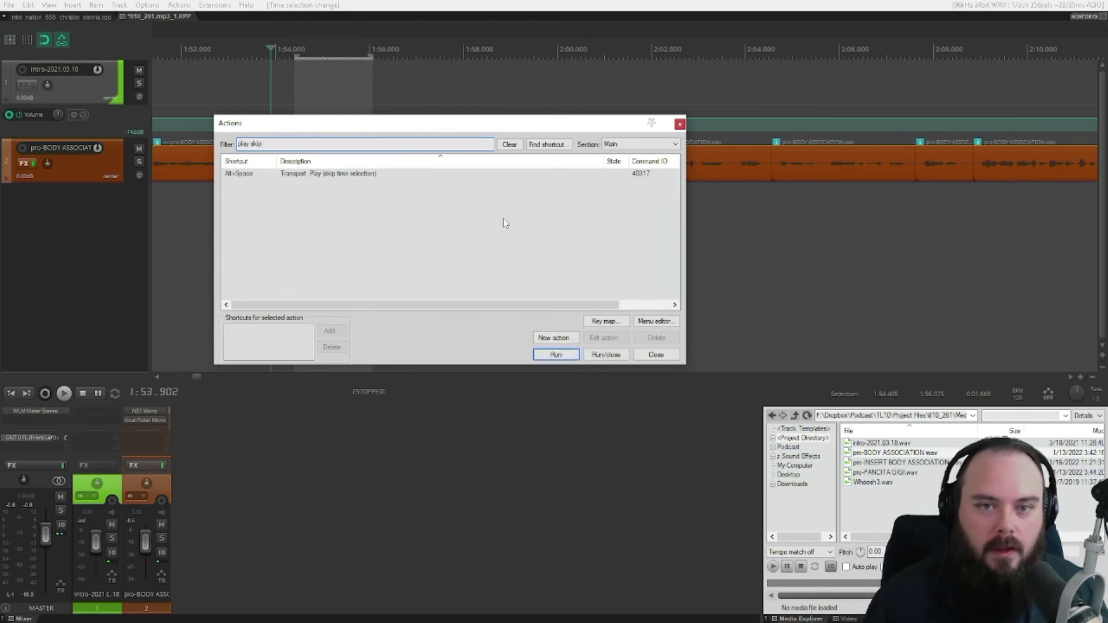
left_click(312, 175)
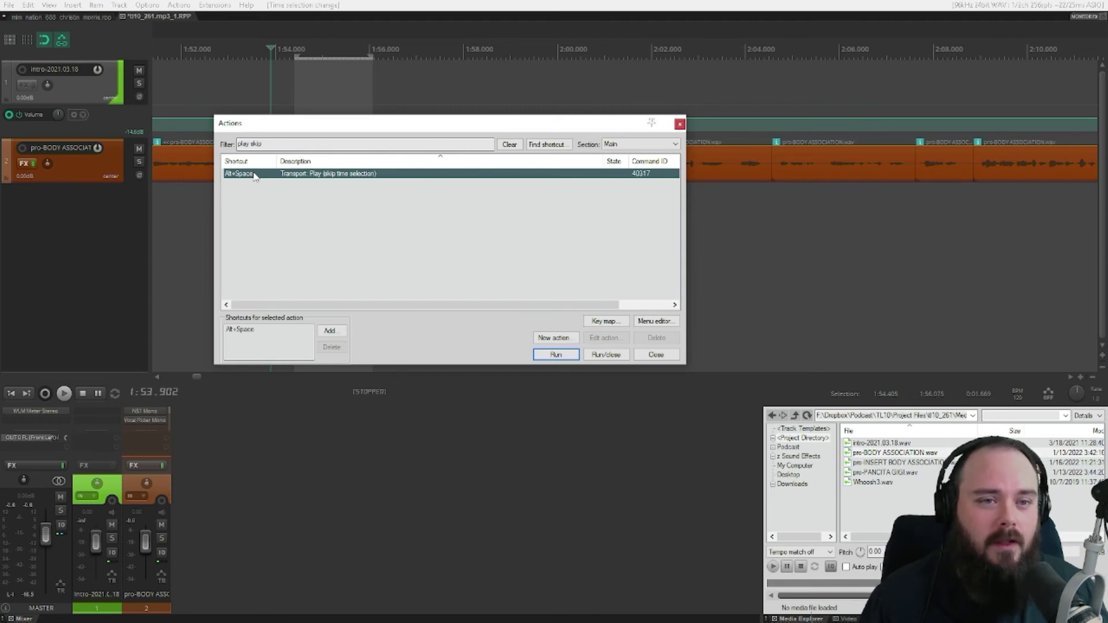
left_click(329, 331)
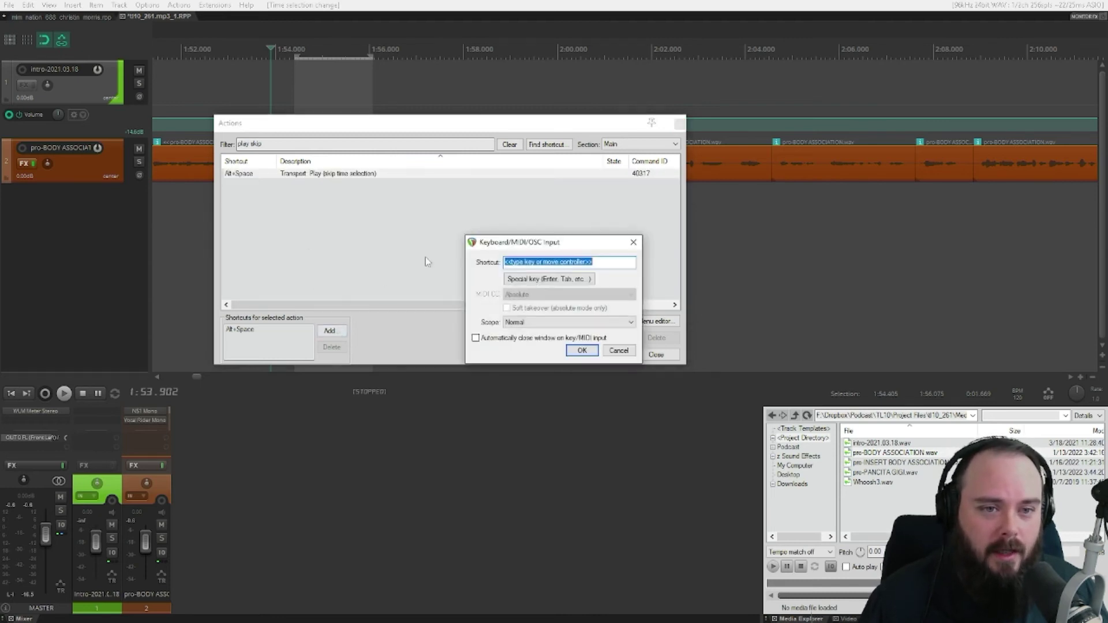
left_click(629, 352)
left_click(656, 354)
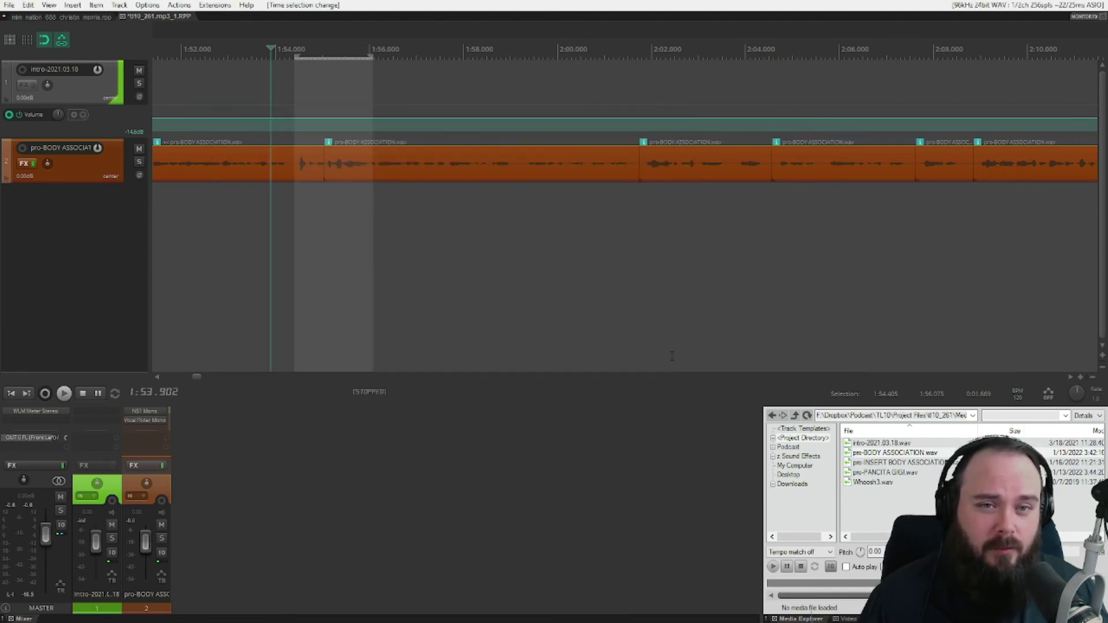